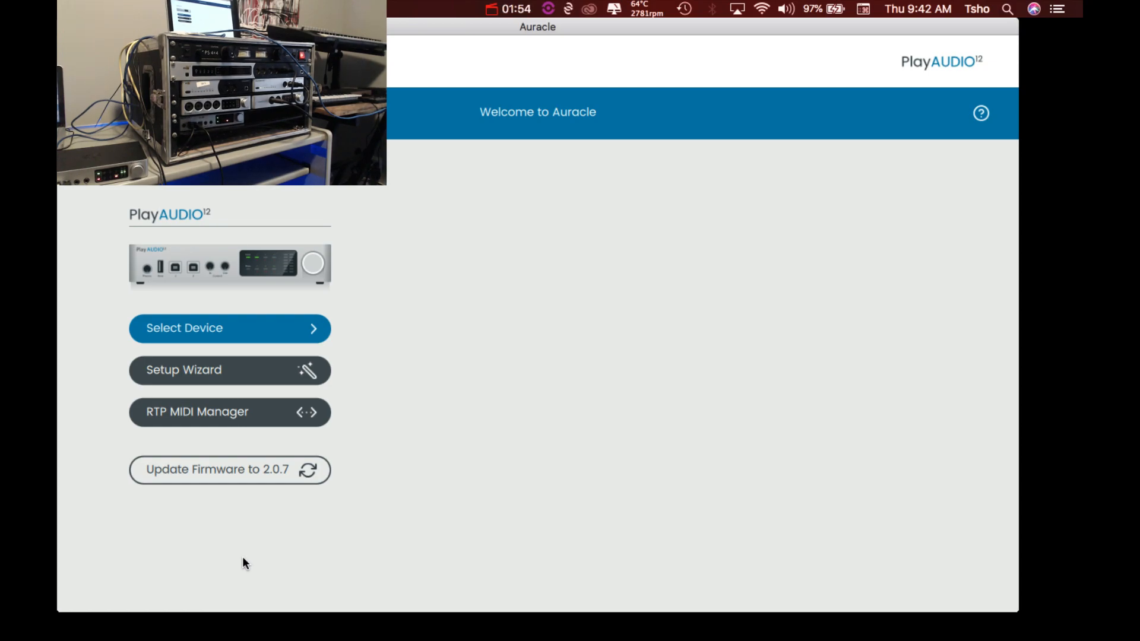
In the RTP MIDI Manager, connect the PlayAUDIO12 twice to the iConnectMIDI4+ and twice to the mio4
{"action": "left_click", "coordinate": [244, 409]}
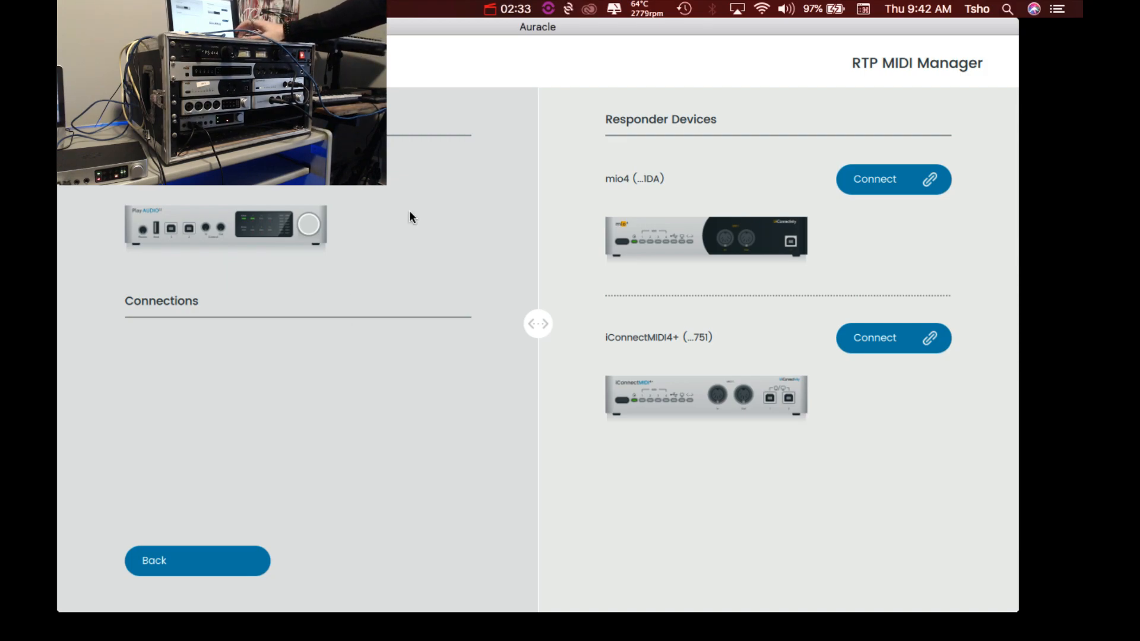
{"action": "left_click", "coordinate": [869, 345]}
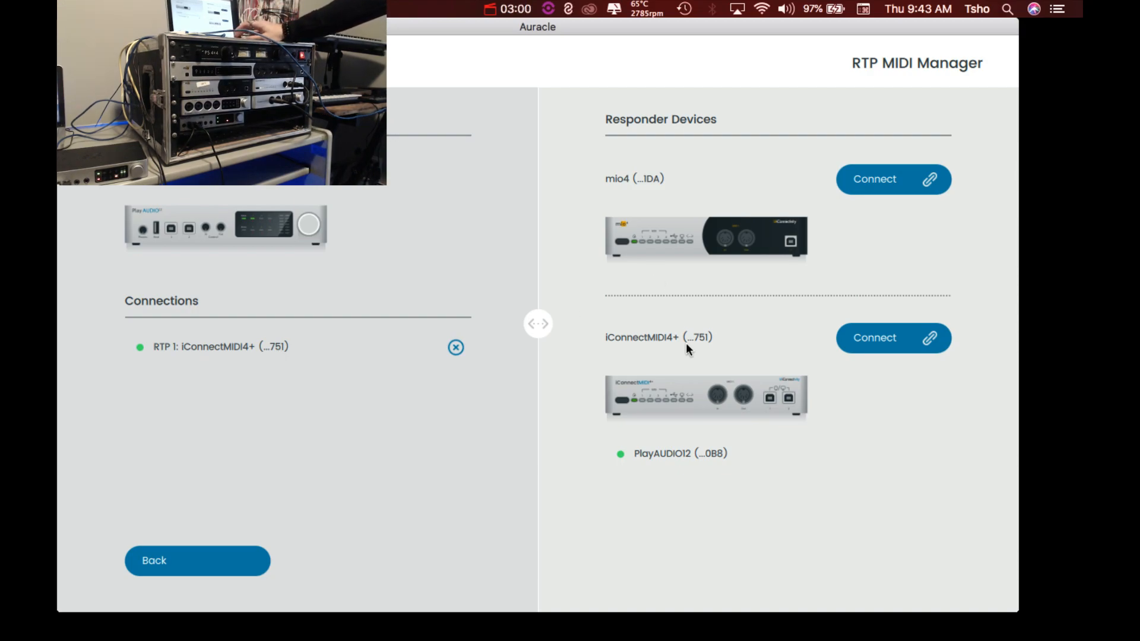
{"action": "left_click", "coordinate": [870, 345]}
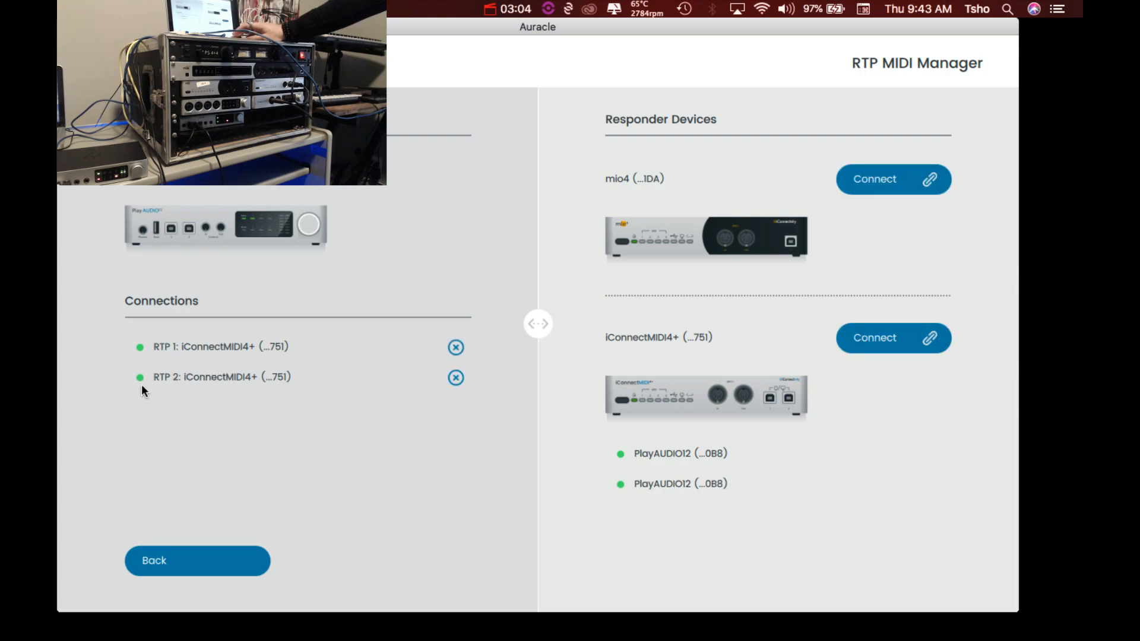
{"action": "left_click", "coordinate": [861, 180]}
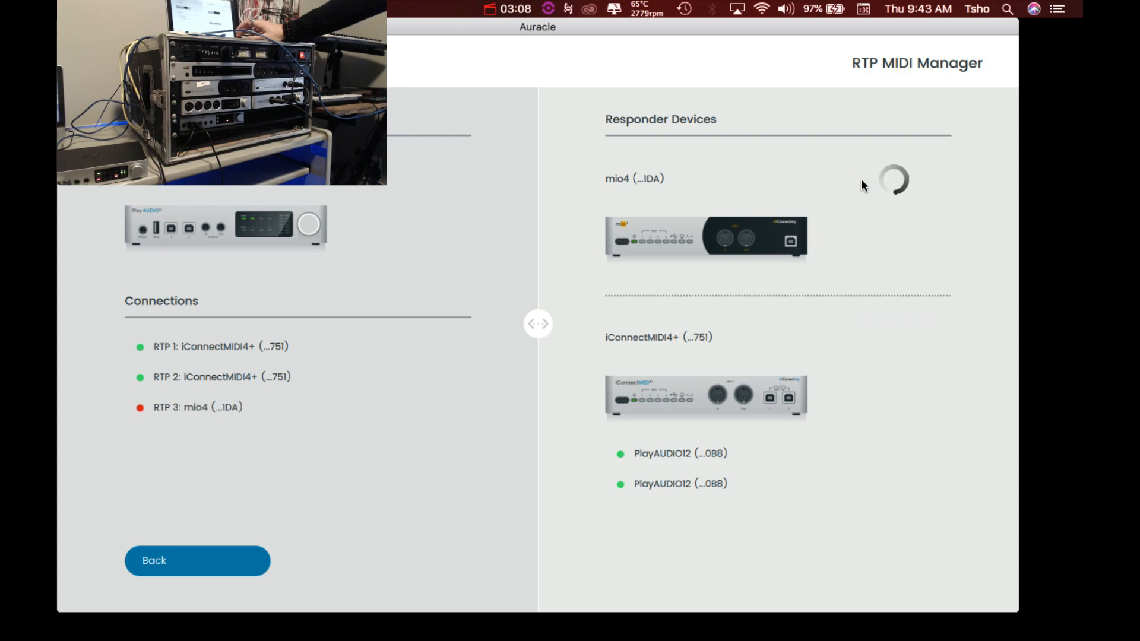
{"action": "left_click", "coordinate": [860, 180]}
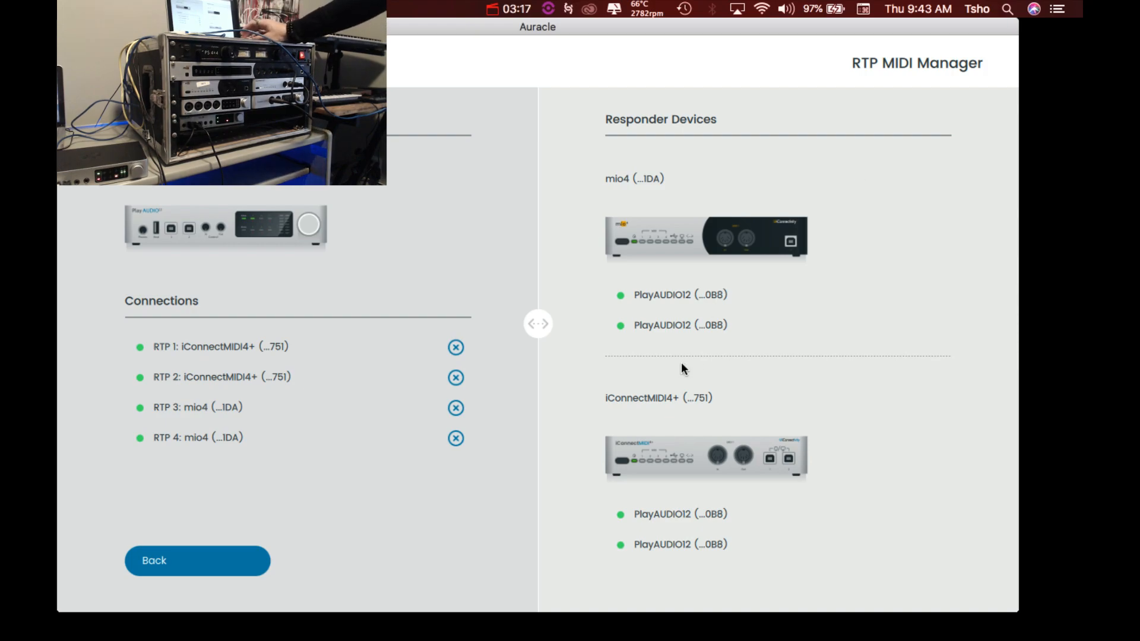
Trace each of the four RTP connections to its responder device, and return to the welcome page
{"action": "left_click", "coordinate": [386, 345]}
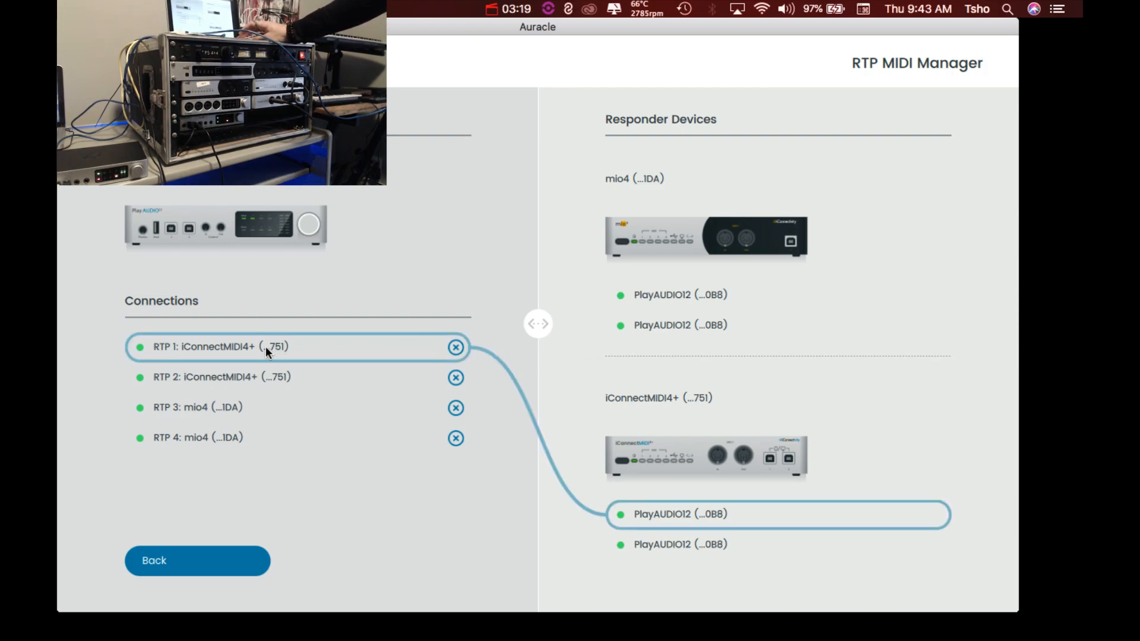
{"action": "left_click", "coordinate": [300, 374]}
{"action": "left_click", "coordinate": [280, 404]}
{"action": "left_click", "coordinate": [263, 440]}
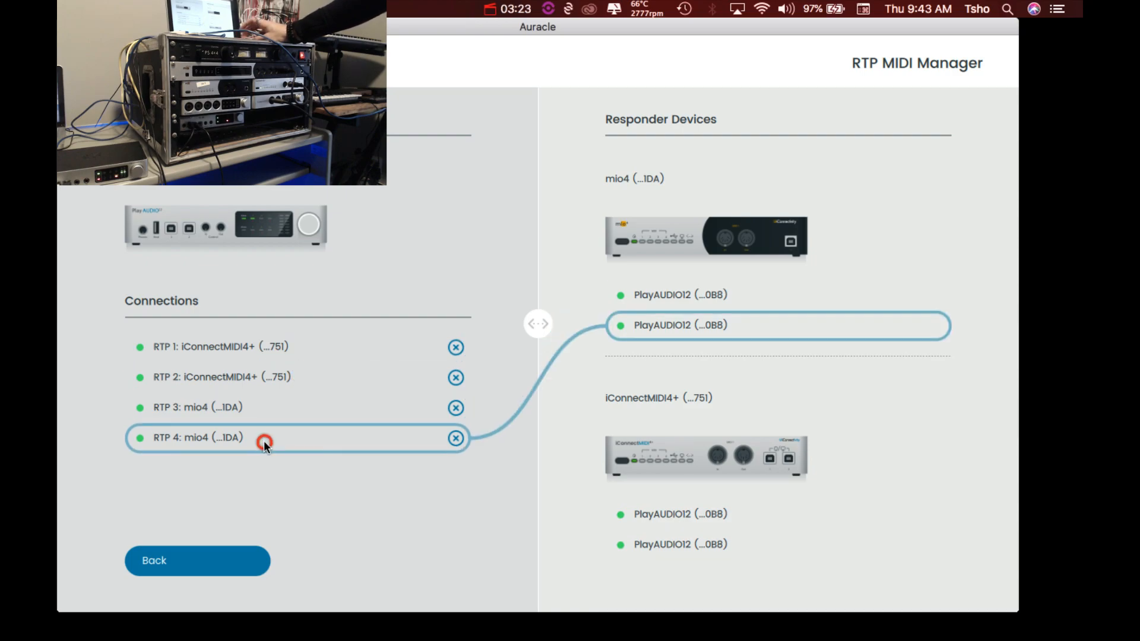
{"action": "left_click", "coordinate": [252, 347]}
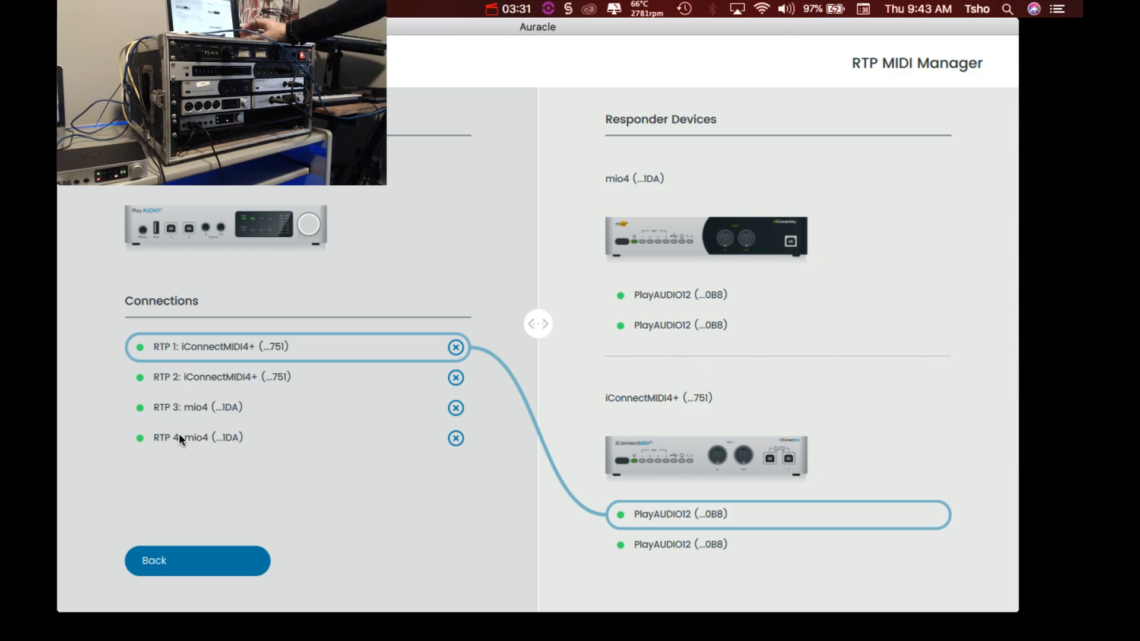
{"action": "left_click", "coordinate": [207, 549]}
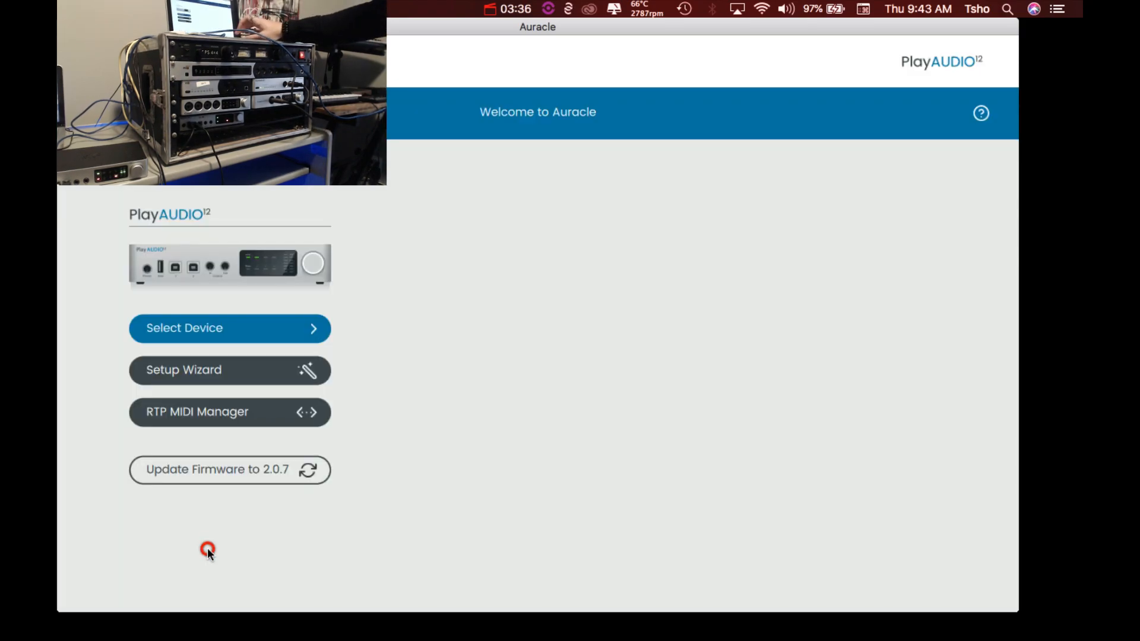
Examine the PlayAUDIO12's direct MIDI routing destinations for each iConnectMIDI4+ and mio4 controller
{"action": "left_click", "coordinate": [212, 336]}
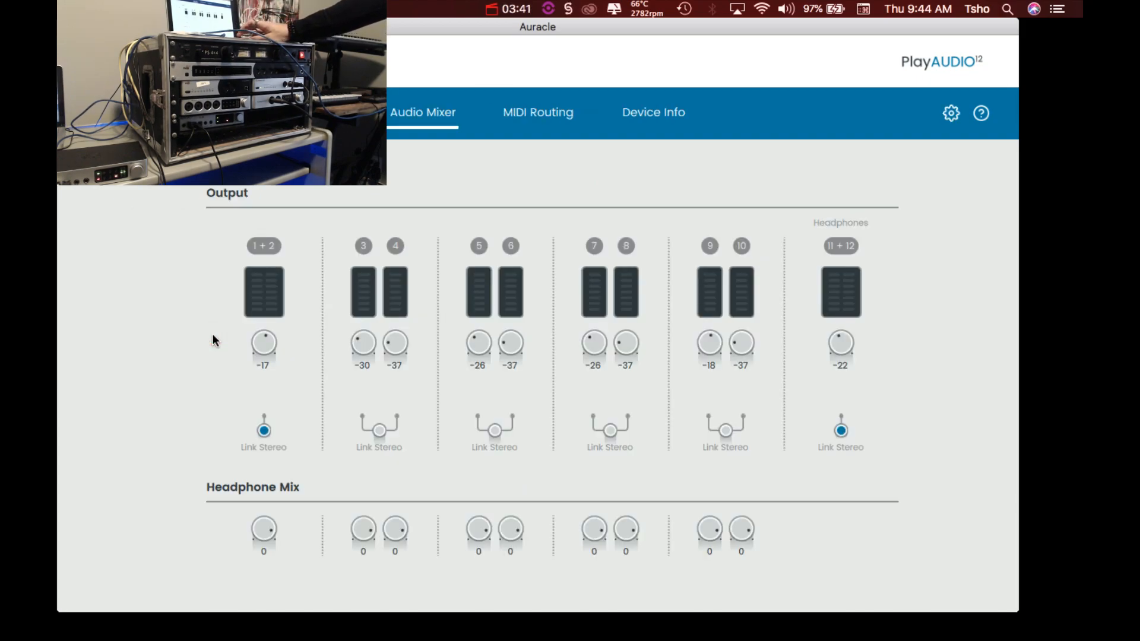
{"action": "left_click", "coordinate": [550, 124]}
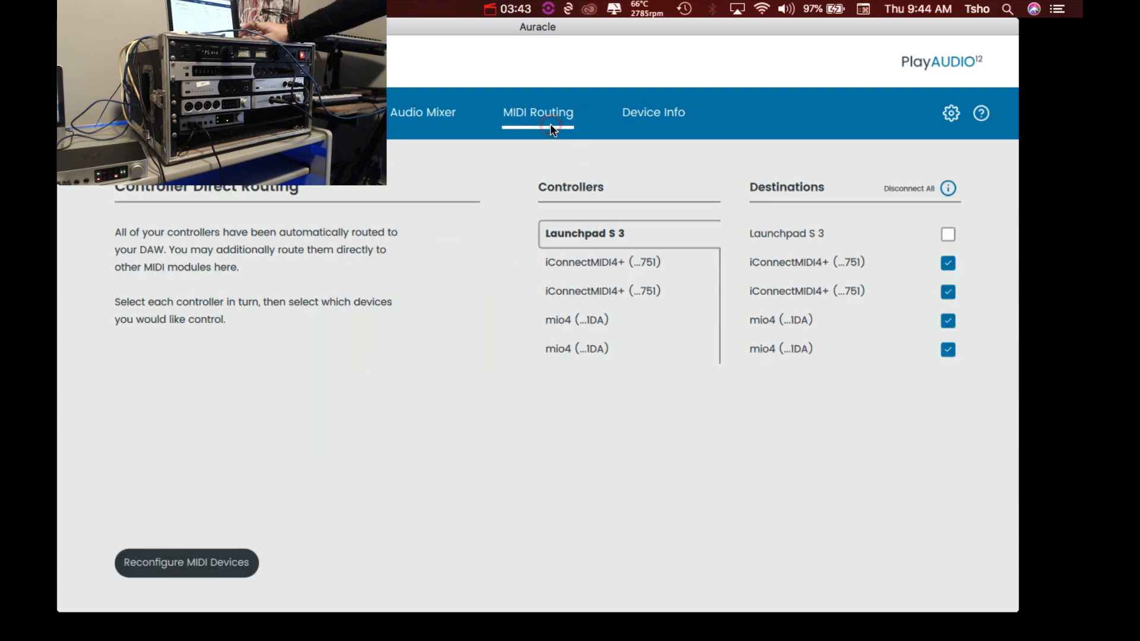
{"action": "left_click", "coordinate": [583, 266]}
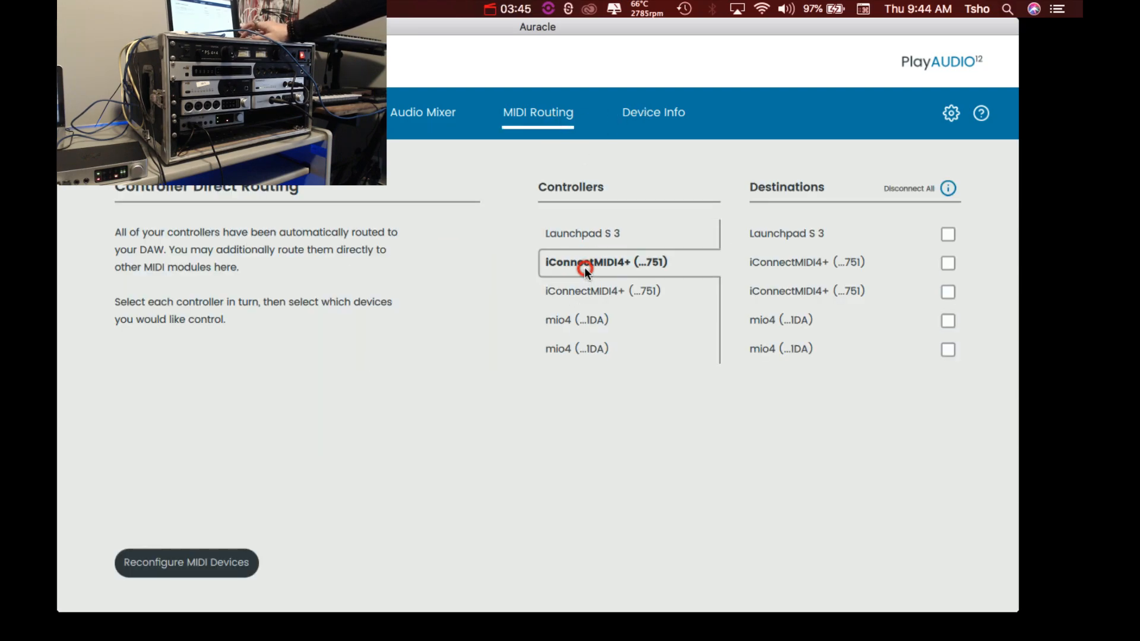
{"action": "left_click", "coordinate": [583, 288]}
{"action": "left_click", "coordinate": [575, 321]}
{"action": "left_click", "coordinate": [572, 348]}
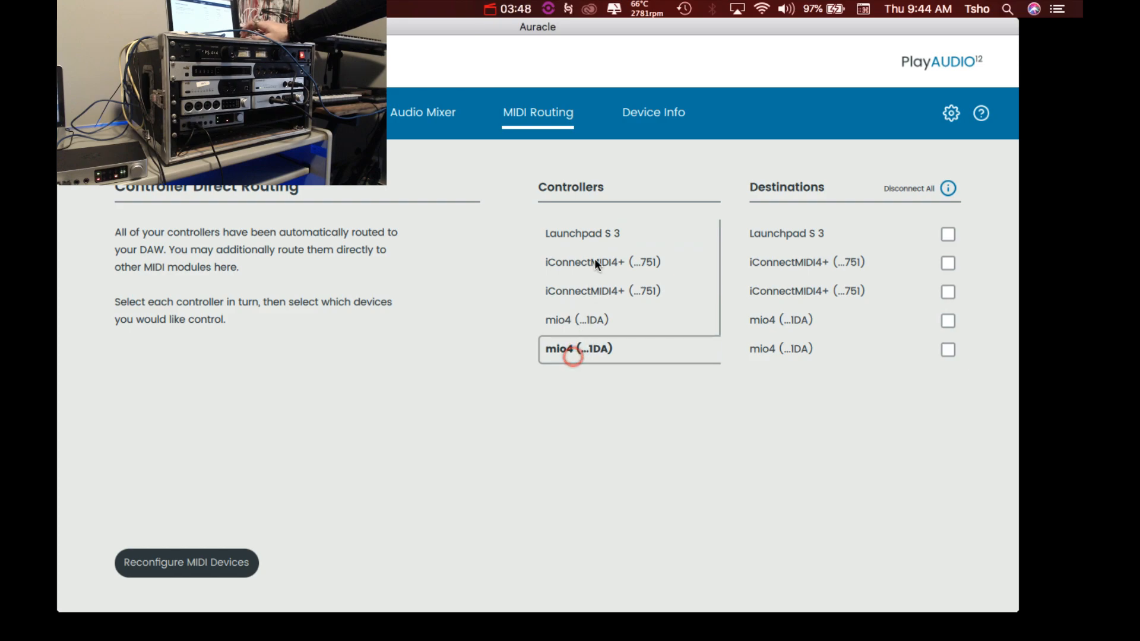
{"action": "left_click", "coordinate": [589, 262]}
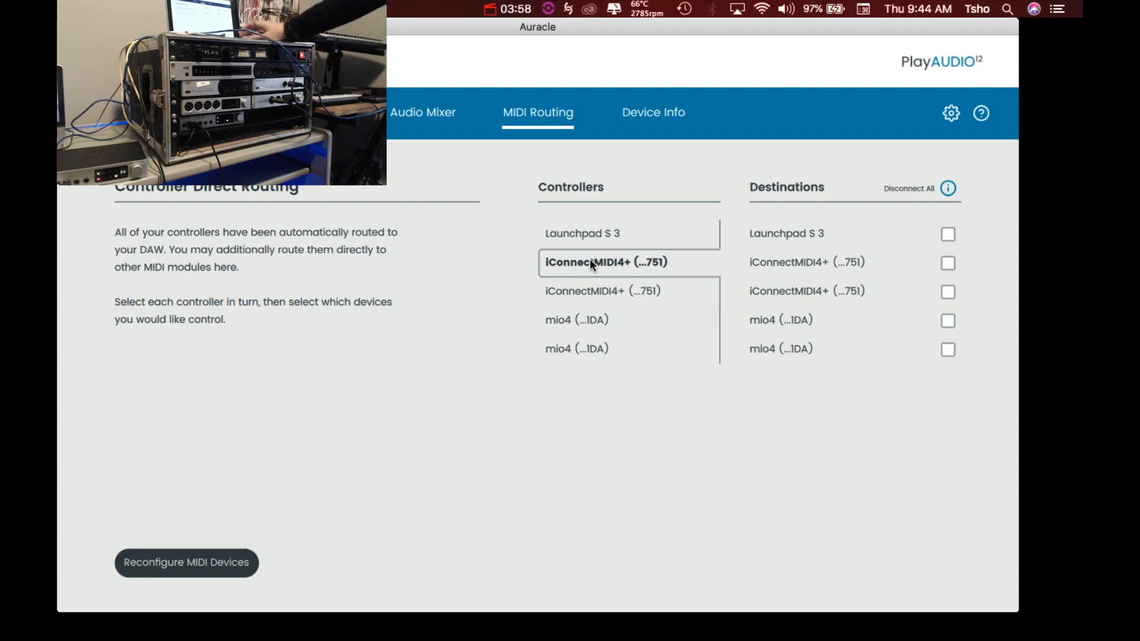
Reconfigure the MIDI devices to reserve the Launchpad S 3's port, and complete the setup
{"action": "left_click", "coordinate": [216, 559]}
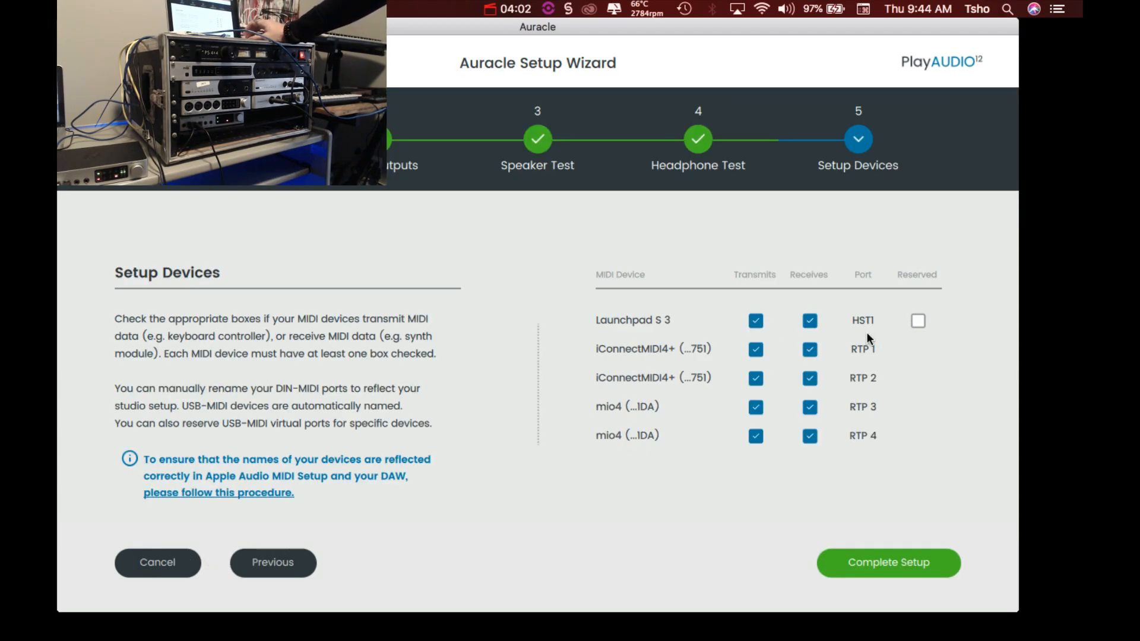
{"action": "left_click", "coordinate": [916, 317]}
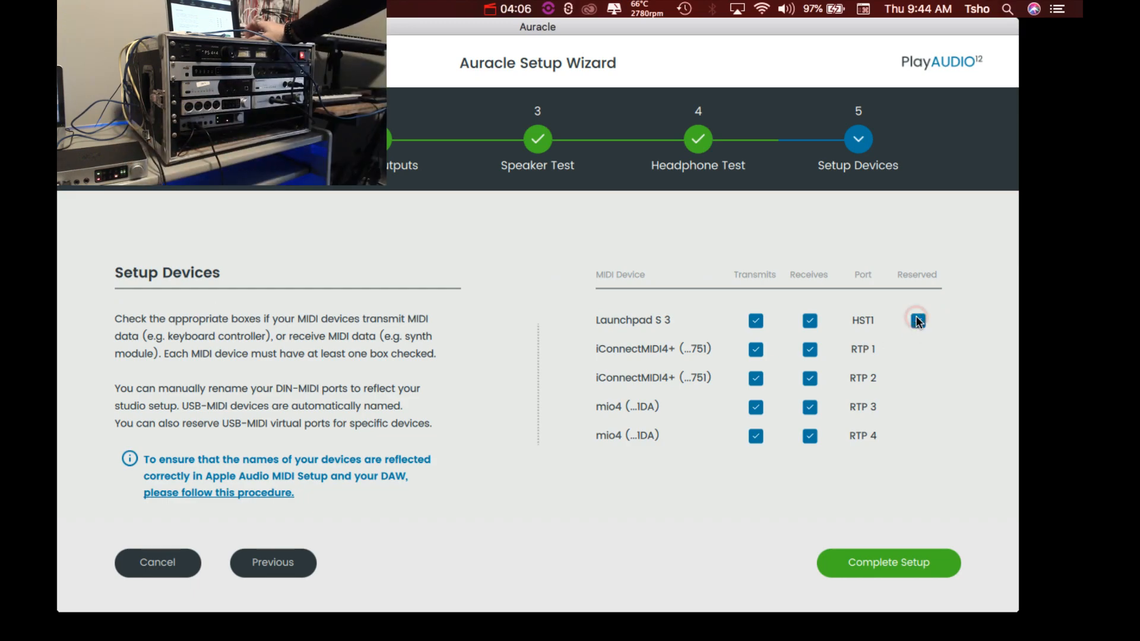
{"action": "left_click", "coordinate": [870, 567]}
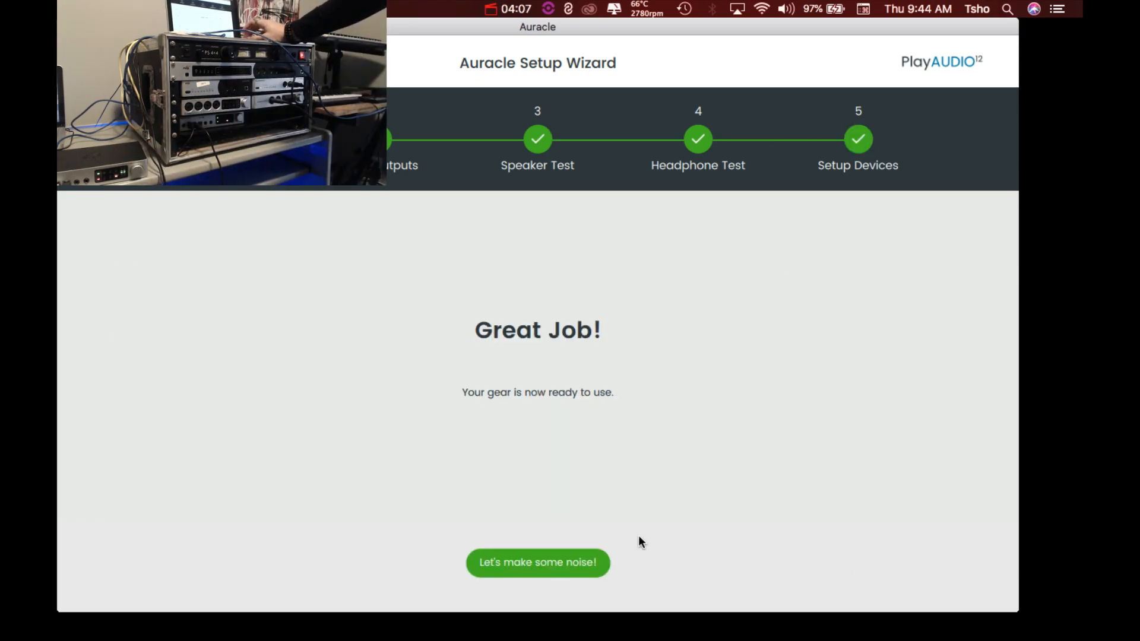
{"action": "left_click", "coordinate": [571, 566]}
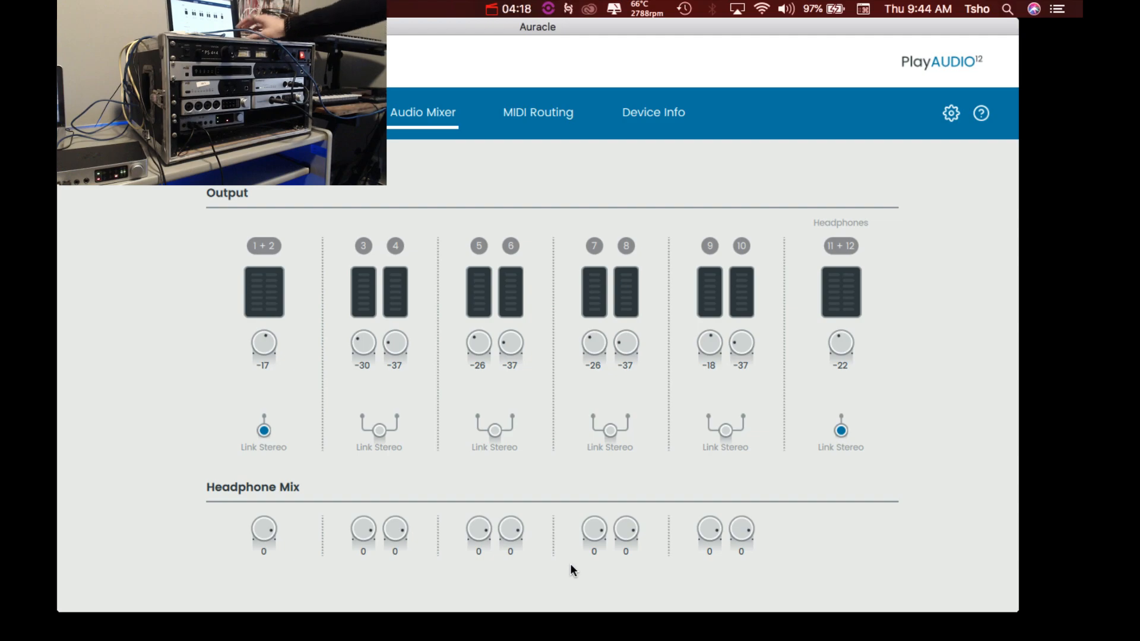
Switch to Ableton Live 9 with a new set instead of recovering the old one, and dismiss the crash report information
{"action": "mouse_move", "coordinate": [76, 326]}
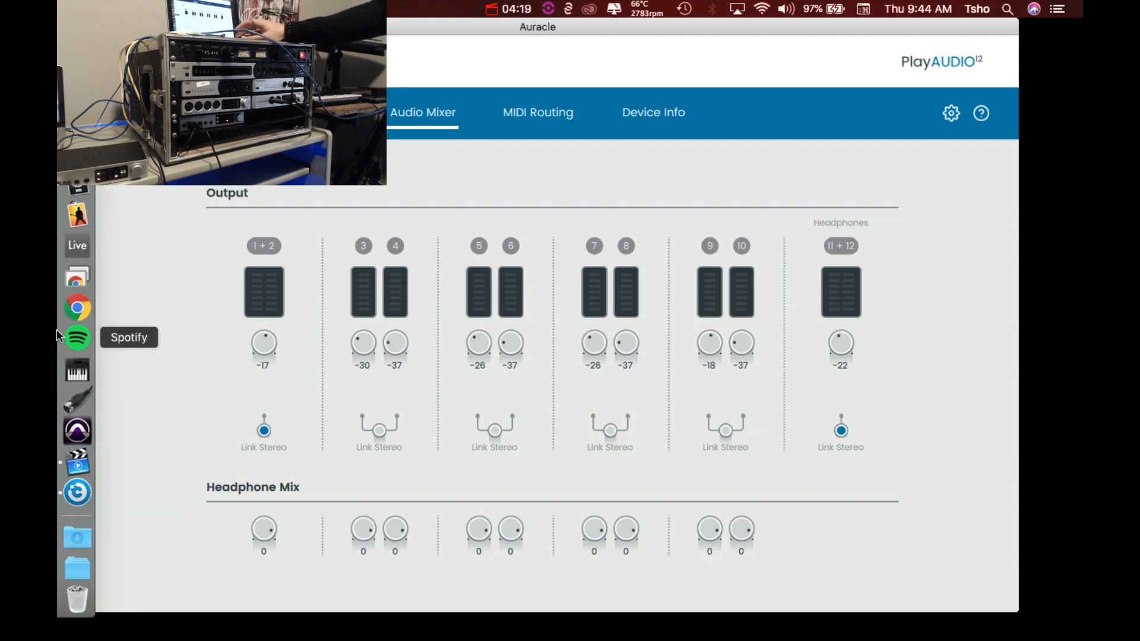
{"action": "left_click", "coordinate": [77, 245]}
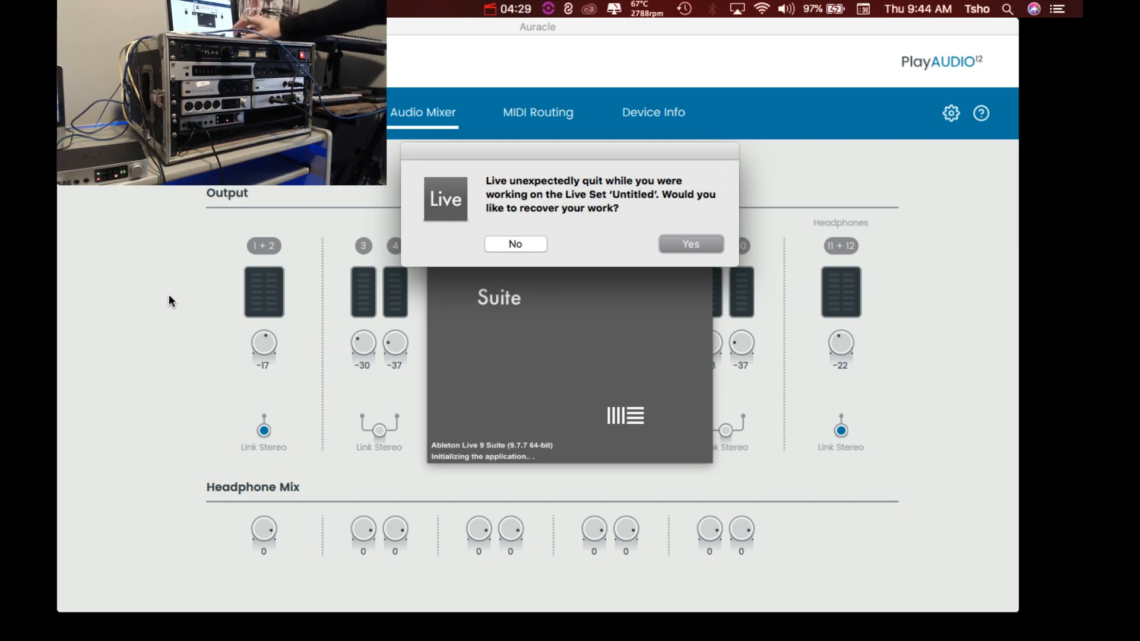
{"action": "left_click", "coordinate": [514, 242]}
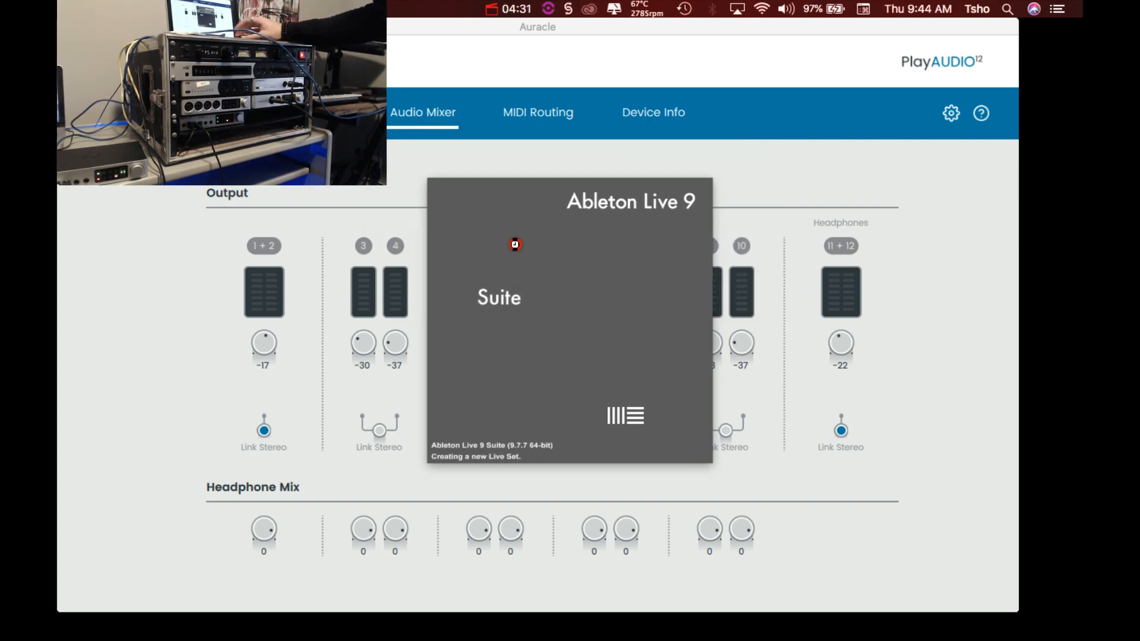
{"action": "left_click", "coordinate": [681, 240]}
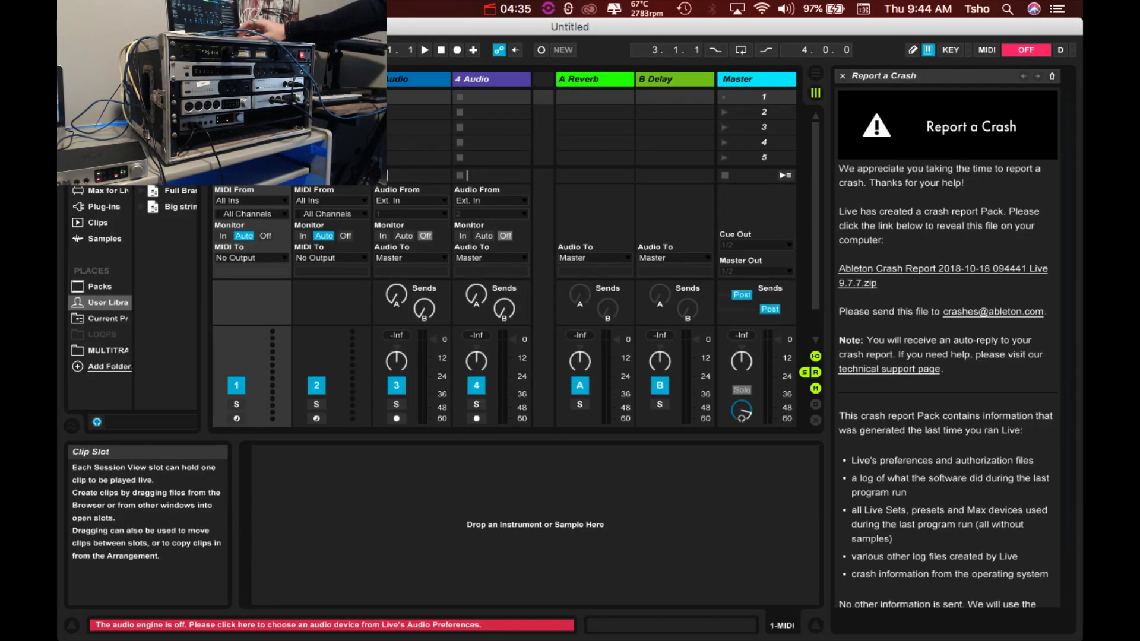
{"action": "scroll", "coordinate": [658, 101], "scroll_direction": "down", "scroll_amount": 3}
{"action": "left_click", "coordinate": [841, 79]}
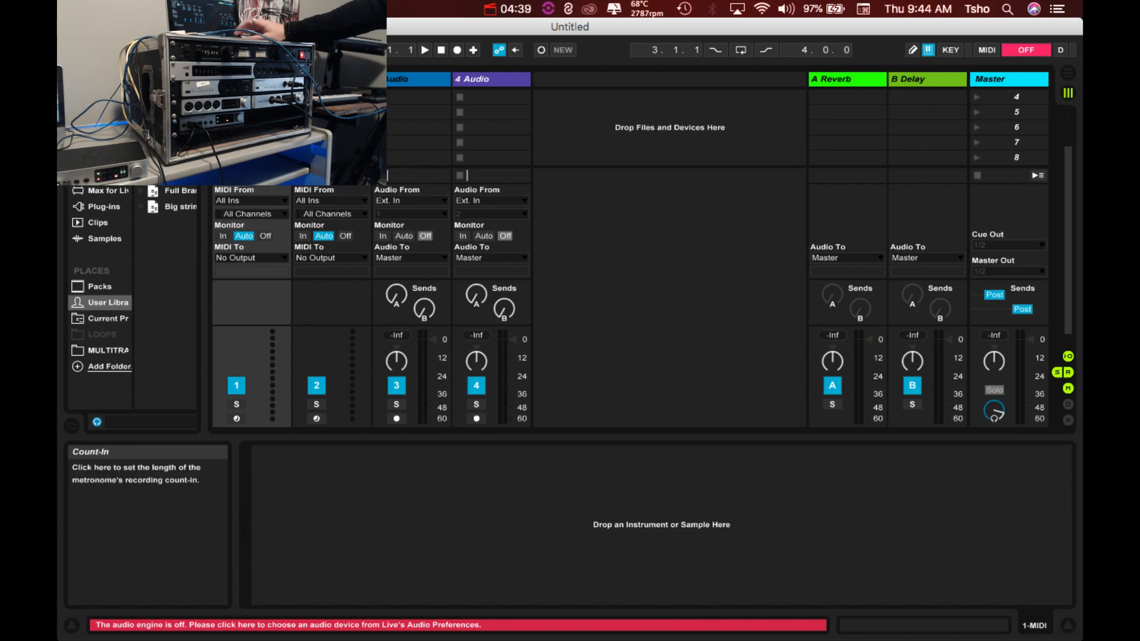
In Live's MIDI preferences, enable Track and Remote for the PlayAUDIO12 input ports USB209 and USB210
{"action": "key", "text": "super+comma"}
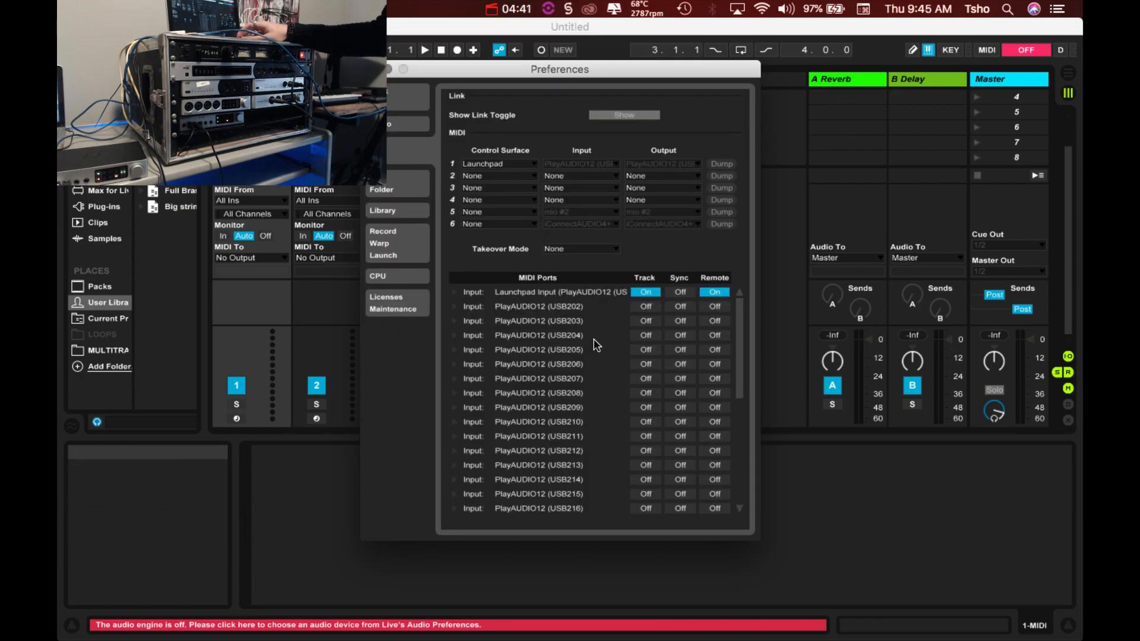
{"action": "scroll", "coordinate": [615, 374], "scroll_direction": "down", "scroll_amount": 3}
{"action": "scroll", "coordinate": [616, 375], "scroll_direction": "up", "scroll_amount": 3}
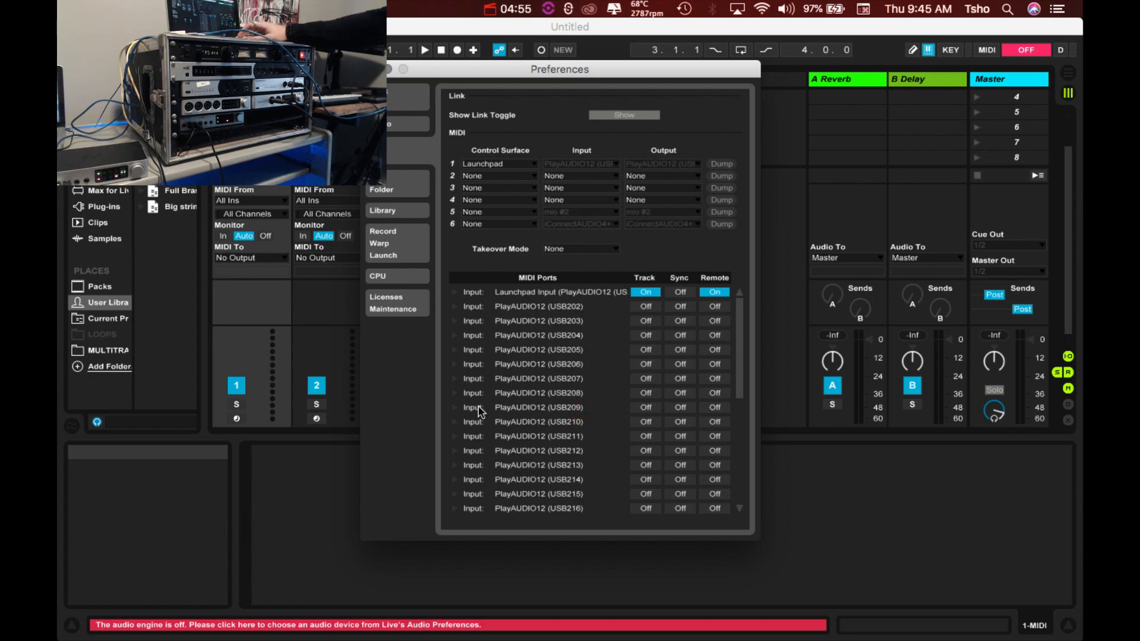
{"action": "left_click", "coordinate": [456, 408]}
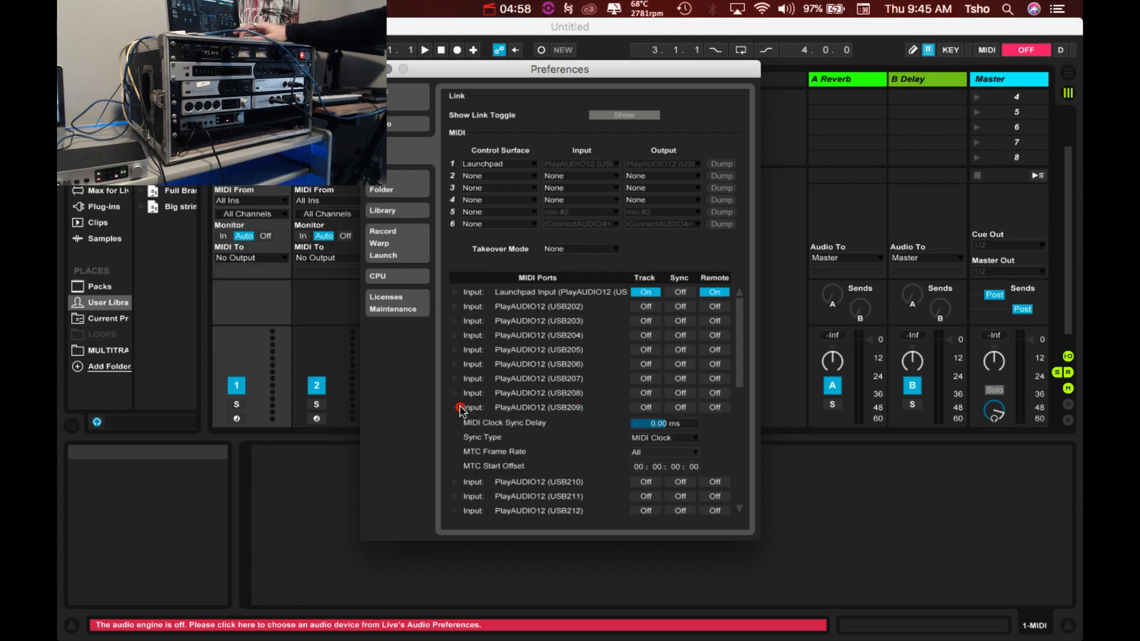
{"action": "left_click", "coordinate": [458, 408]}
{"action": "left_click", "coordinate": [645, 408]}
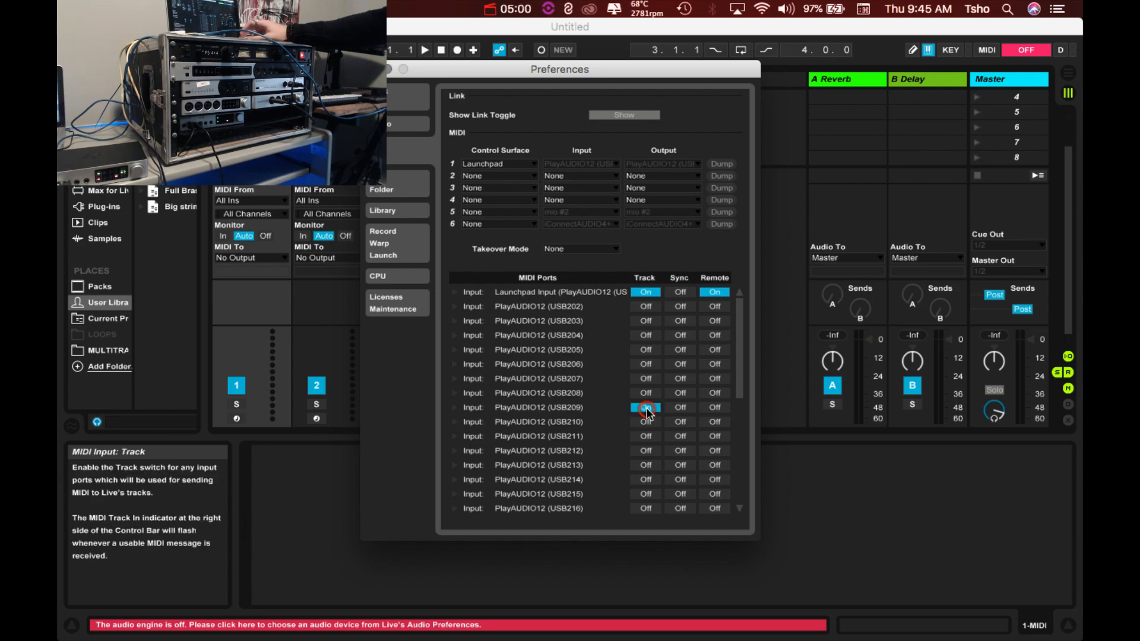
{"action": "left_click", "coordinate": [714, 407]}
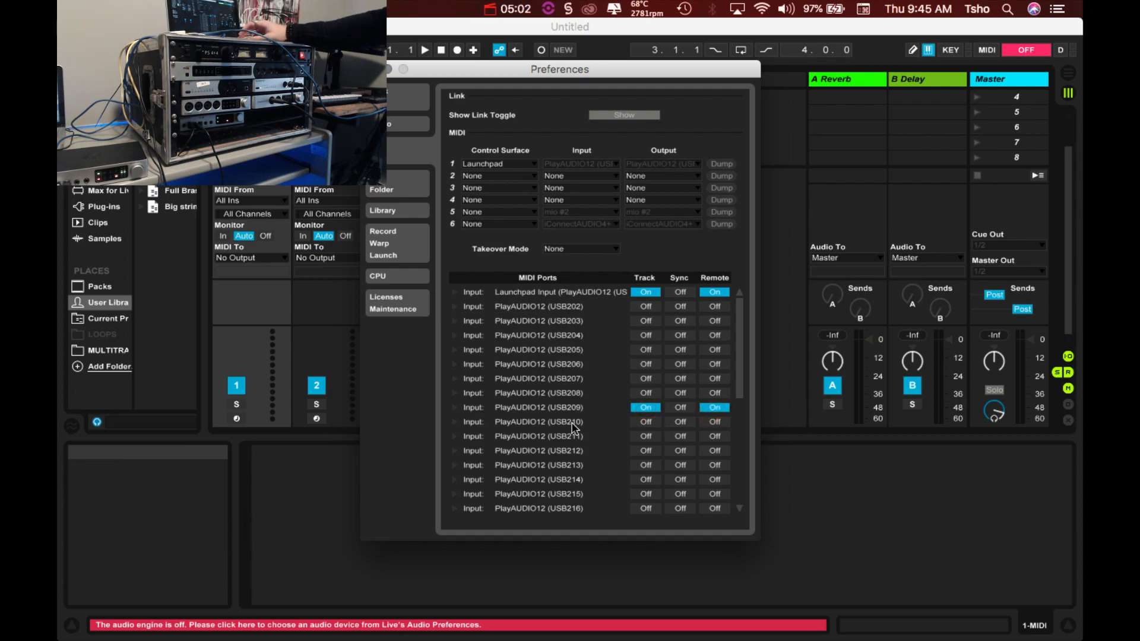
{"action": "left_click", "coordinate": [643, 422]}
{"action": "left_click", "coordinate": [714, 421]}
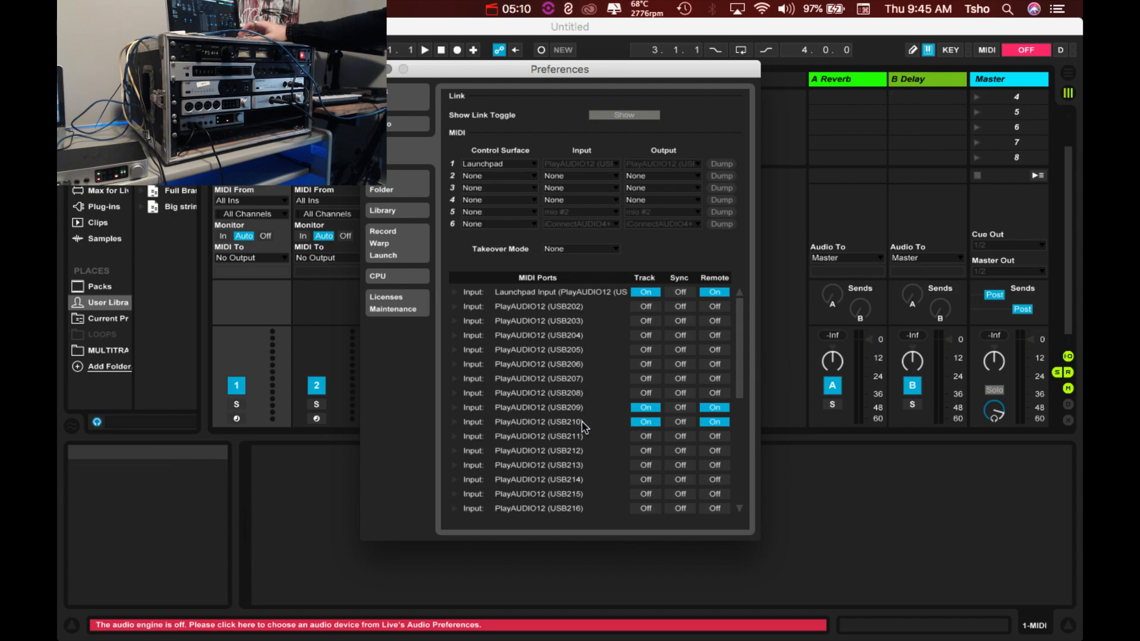
Enable Track and Remote for the PlayAUDIO12 input ports USB211 and USB212
{"action": "left_click", "coordinate": [645, 437]}
{"action": "left_click", "coordinate": [712, 436]}
{"action": "left_click", "coordinate": [645, 450]}
{"action": "left_click", "coordinate": [714, 451]}
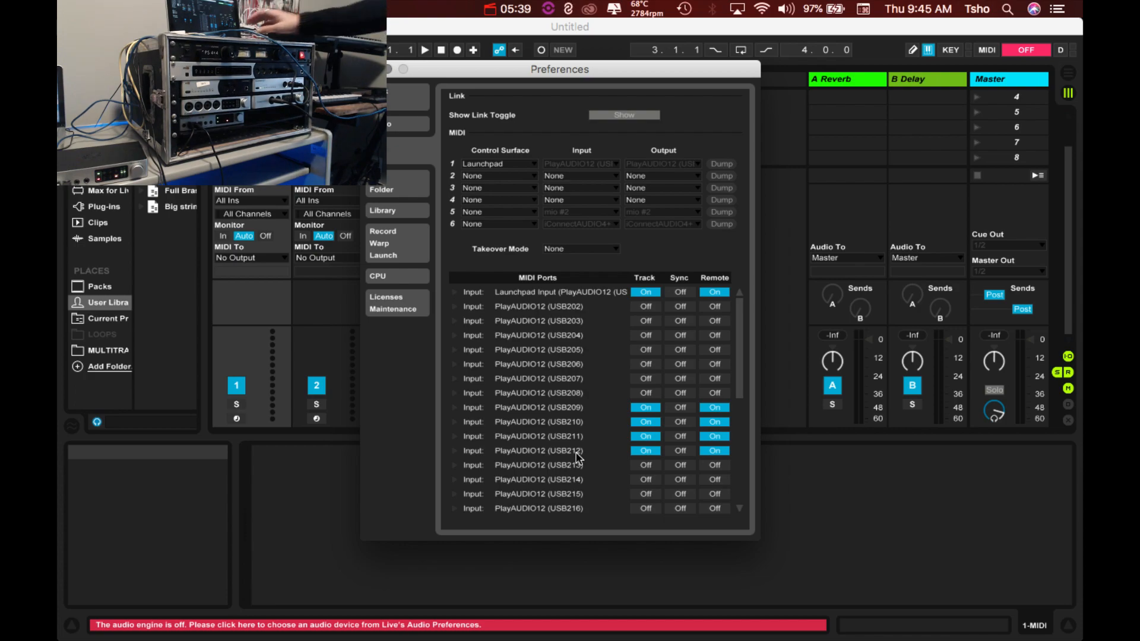
{"action": "left_click", "coordinate": [502, 7]}
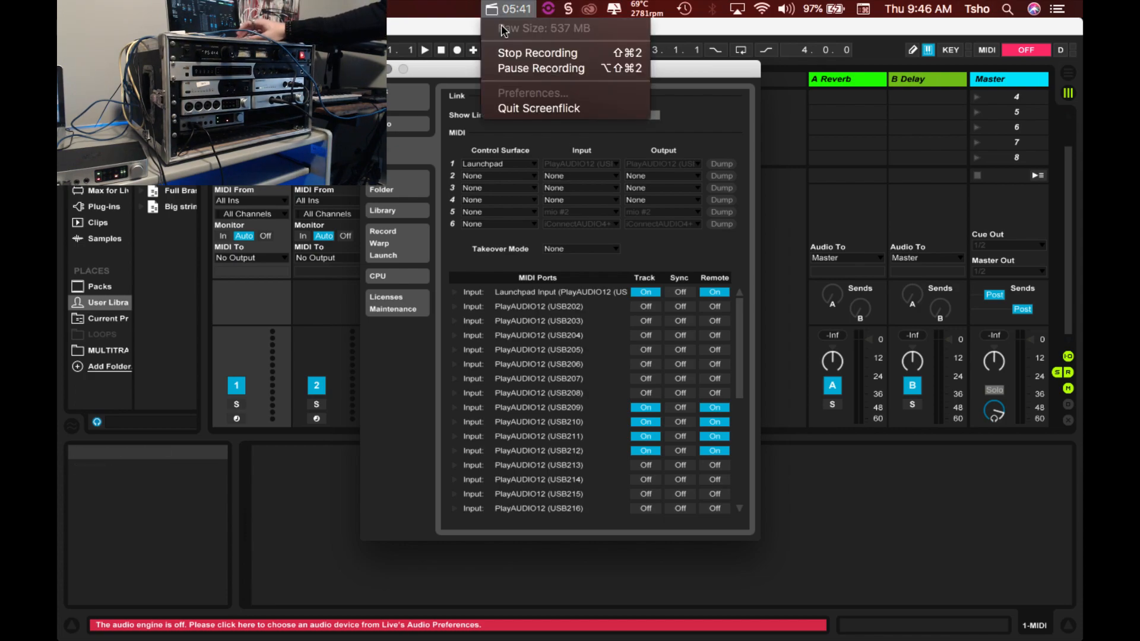